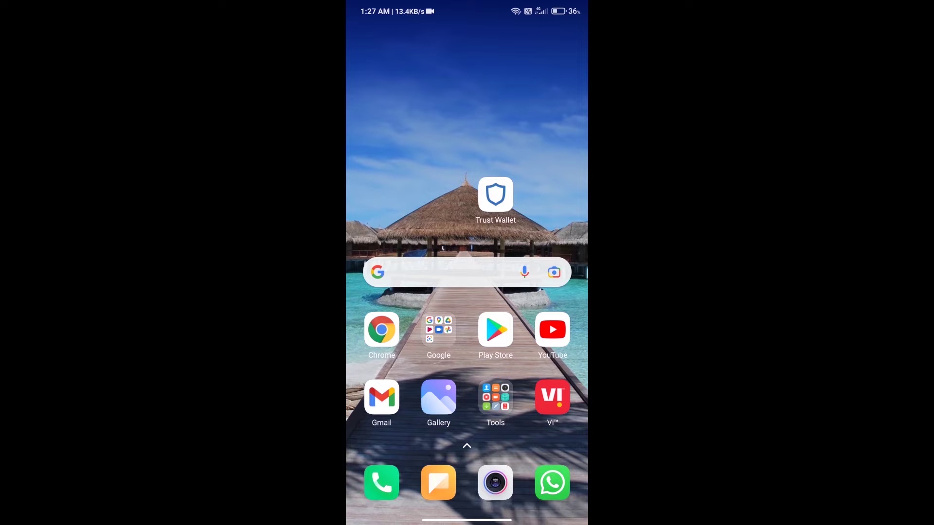
- Launch Trust Wallet to show Multi-Coin Wallet 1's token balances totalling $82.61
left_click(496, 195)
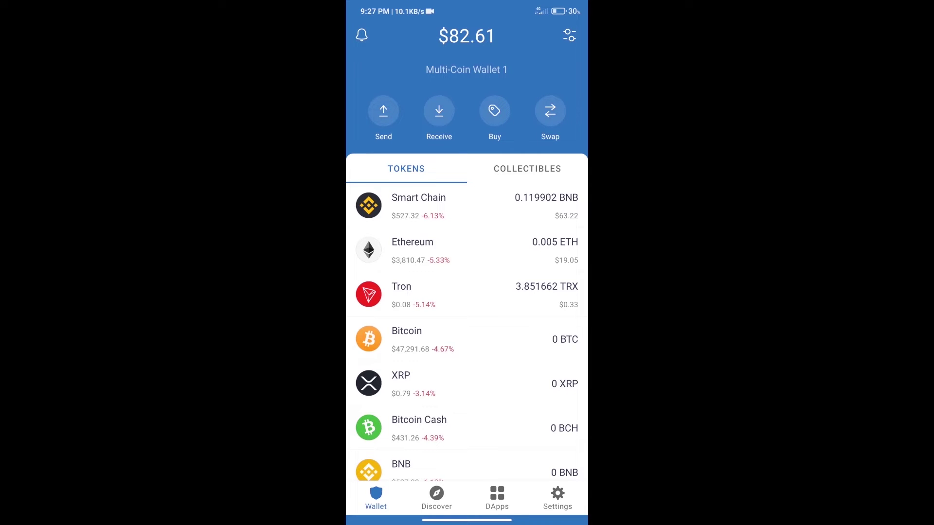
- Start buying Ethereum and enter a $50 purchase amount to get a quote
left_click(494, 111)
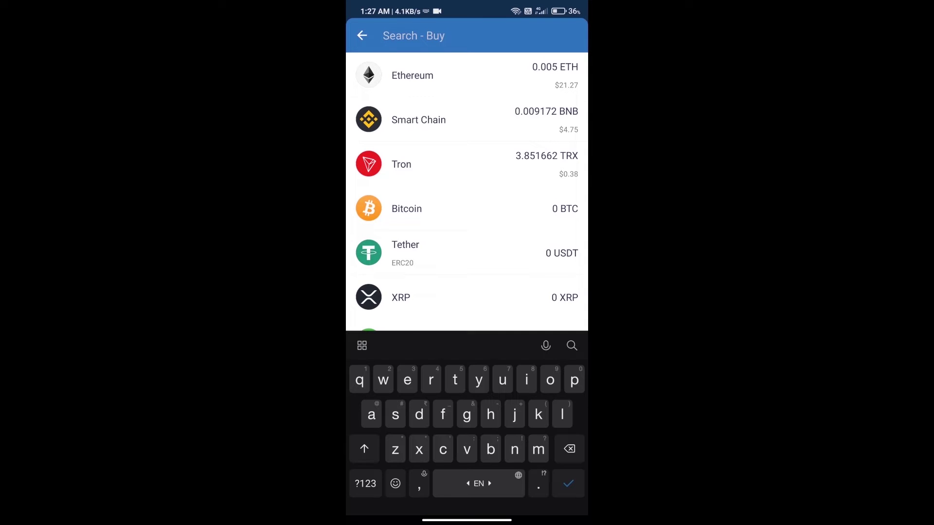
type("eth")
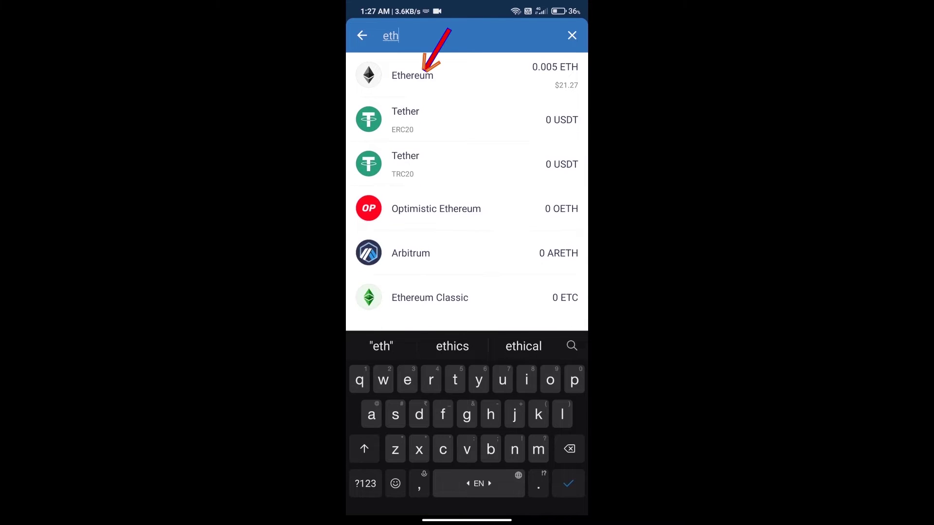
left_click(412, 75)
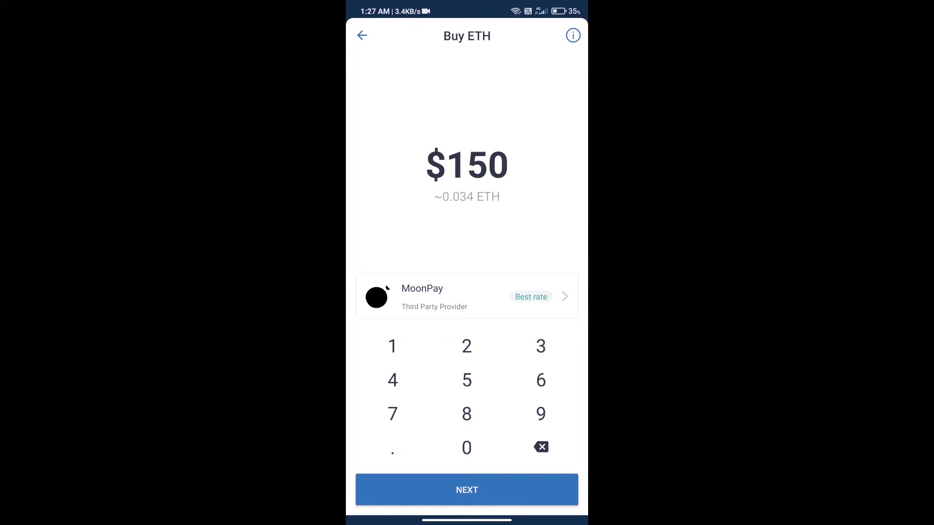
left_click(541, 447)
left_click(541, 446)
left_click(466, 380)
left_click(466, 447)
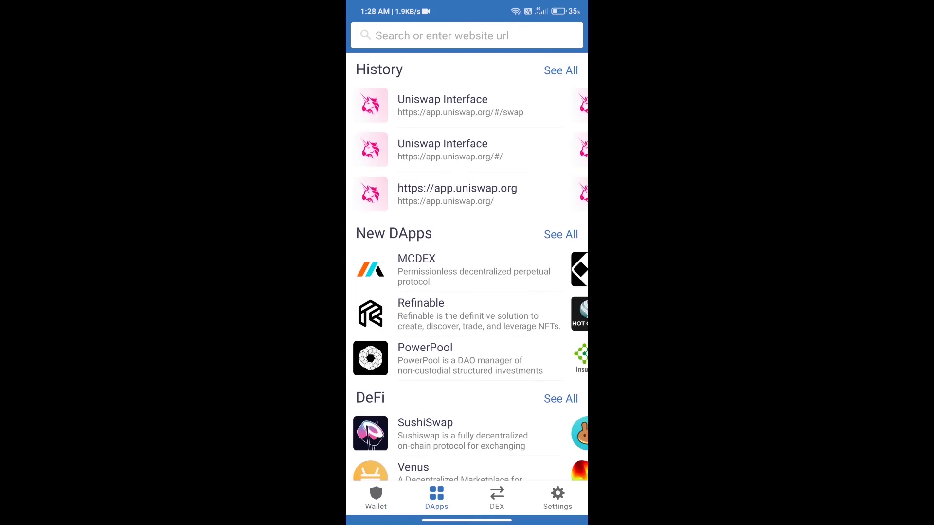
scroll(467, 267, "down", 5)
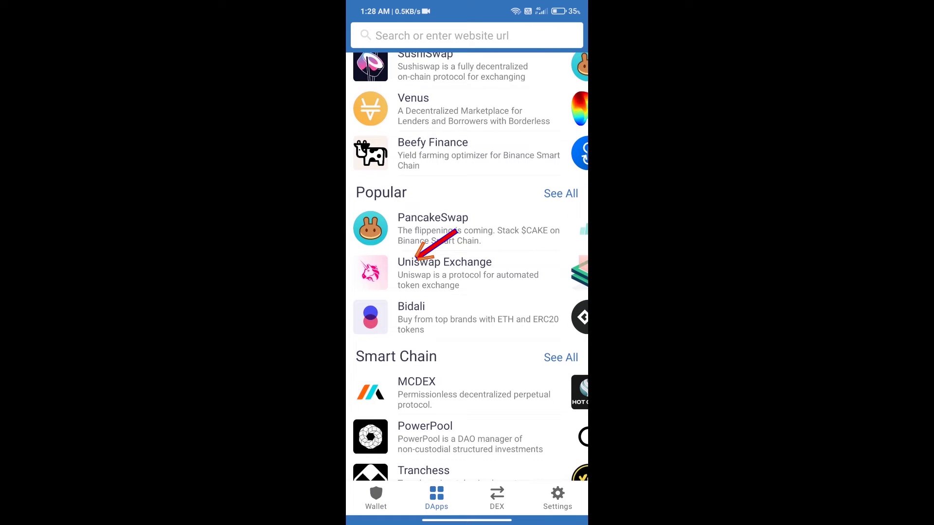
- Open Uniswap Exchange and copy GroupDao's Ethereum contract address from CoinMarketCap in Chrome
left_click(444, 270)
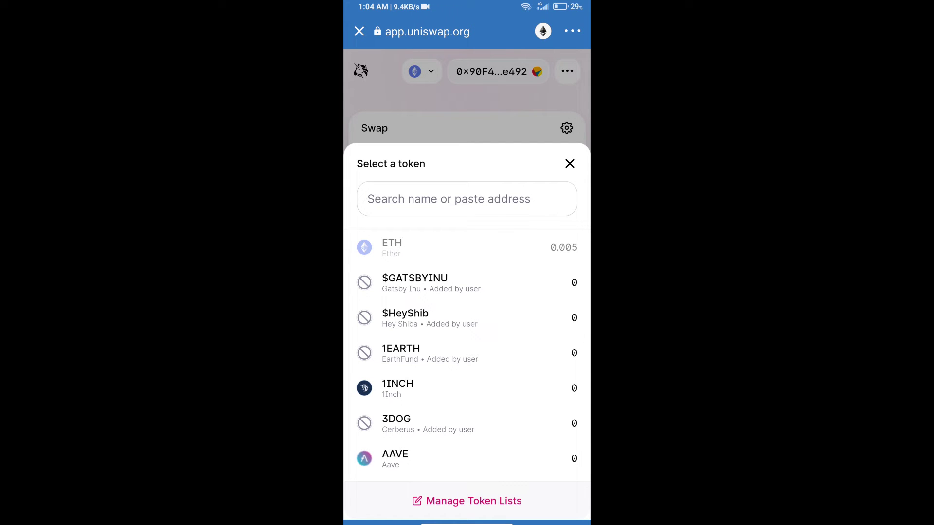
left_click_drag(467, 522, 468, 307)
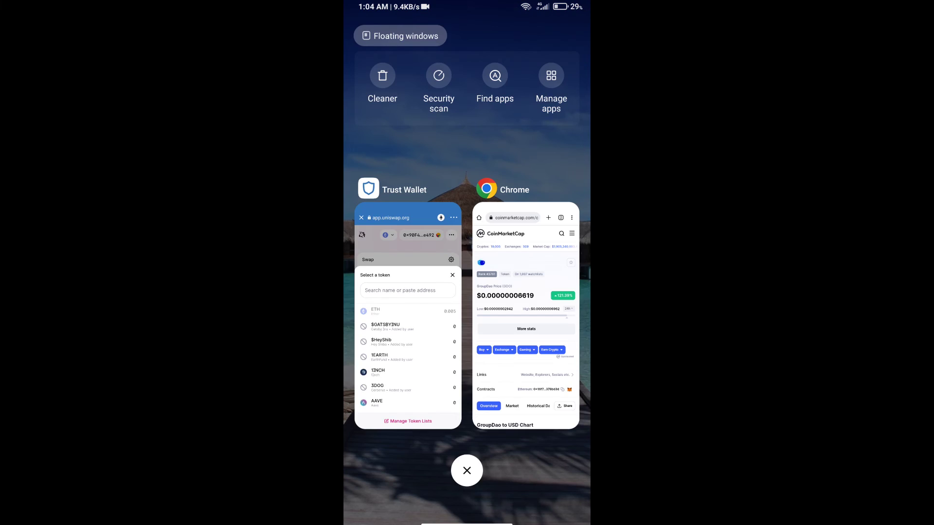
left_click(523, 314)
left_click(551, 428)
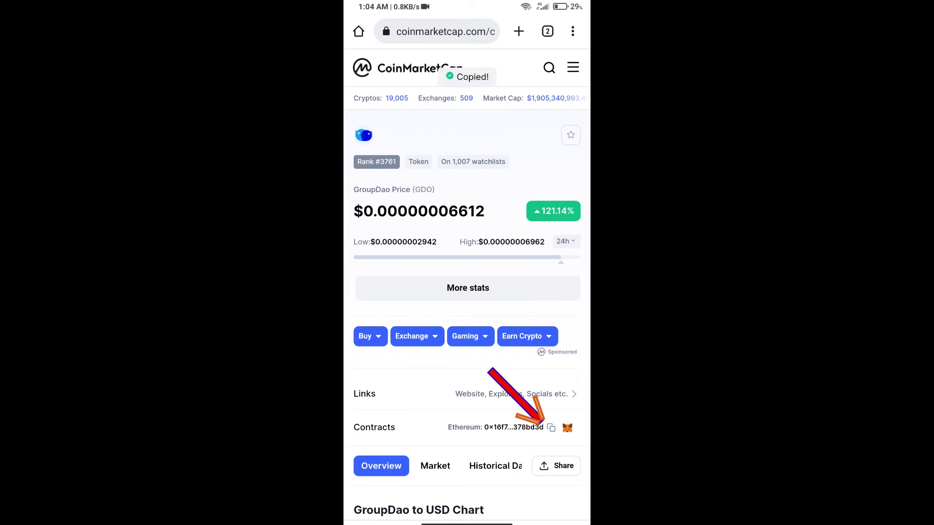
left_click_drag(467, 522, 467, 307)
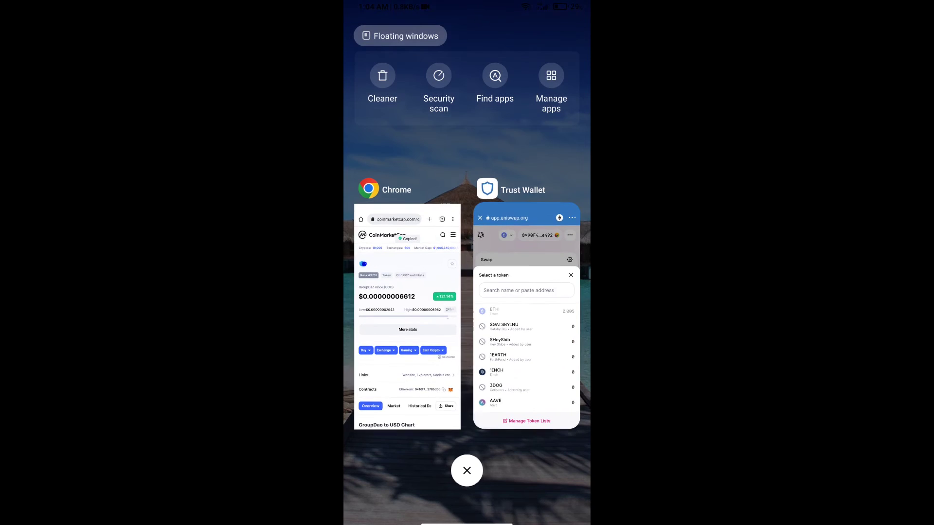
- Paste GroupDao's contract address into Uniswap's token search and import GDO as the output token
left_click(511, 292)
left_click(482, 307)
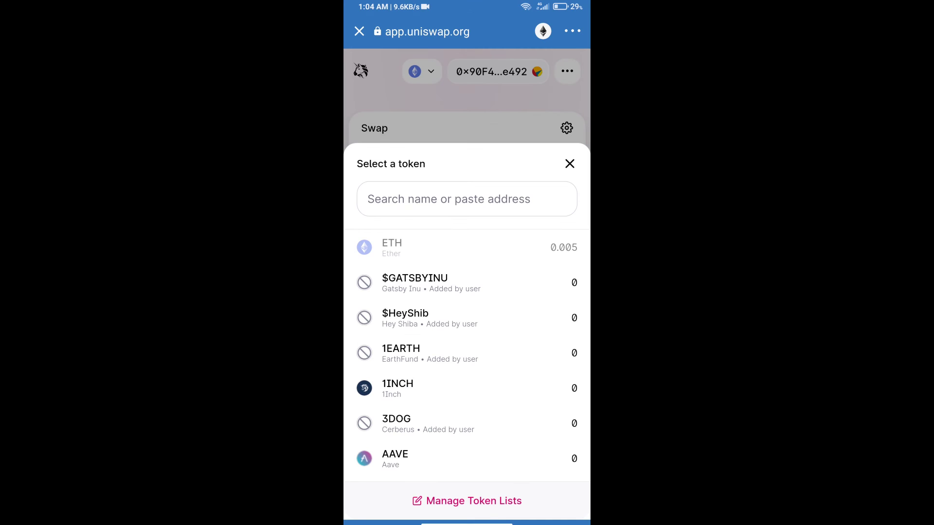
left_click(365, 208)
left_click(375, 170)
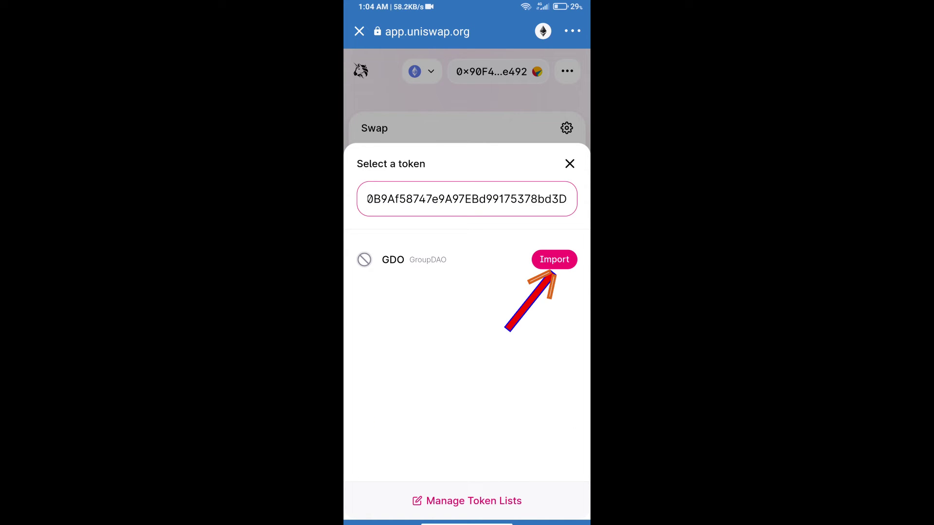
left_click(554, 259)
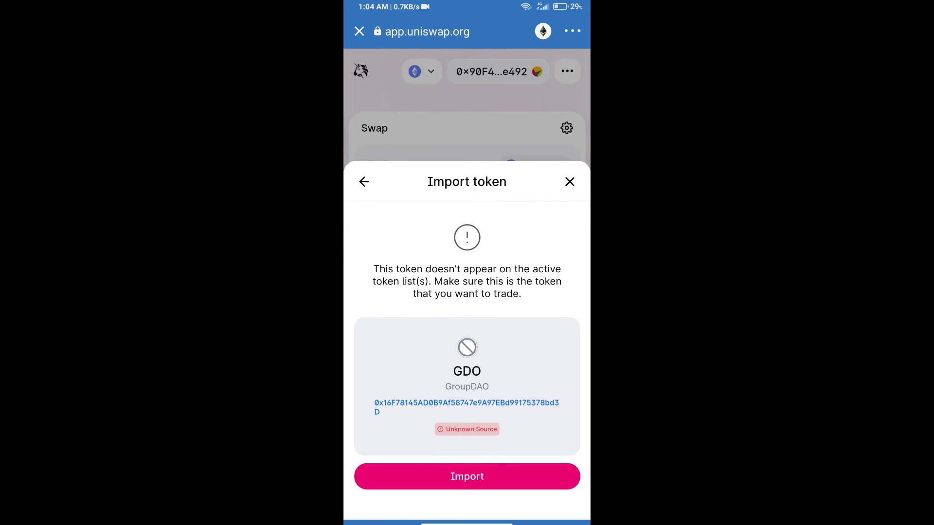
left_click(468, 476)
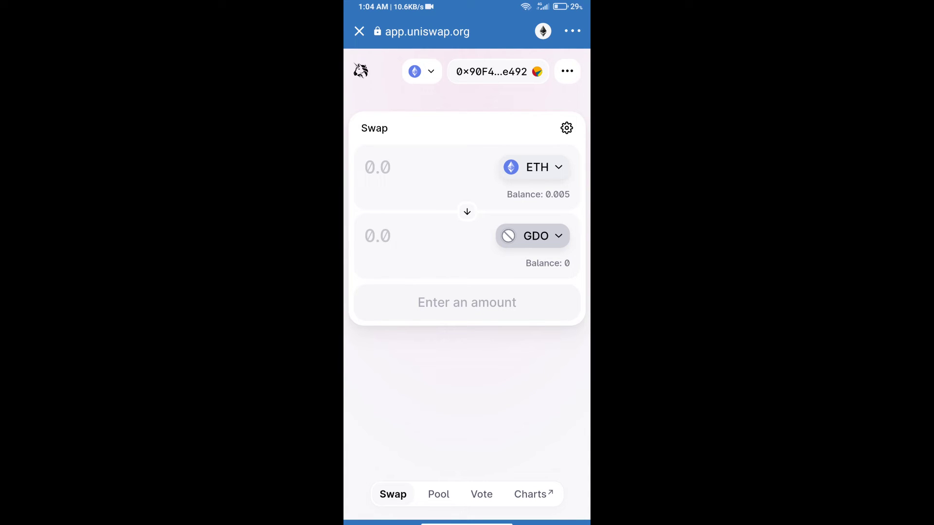
- Change Uniswap's slippage tolerance from 12% to 0.5% in Transaction Settings
left_click(567, 127)
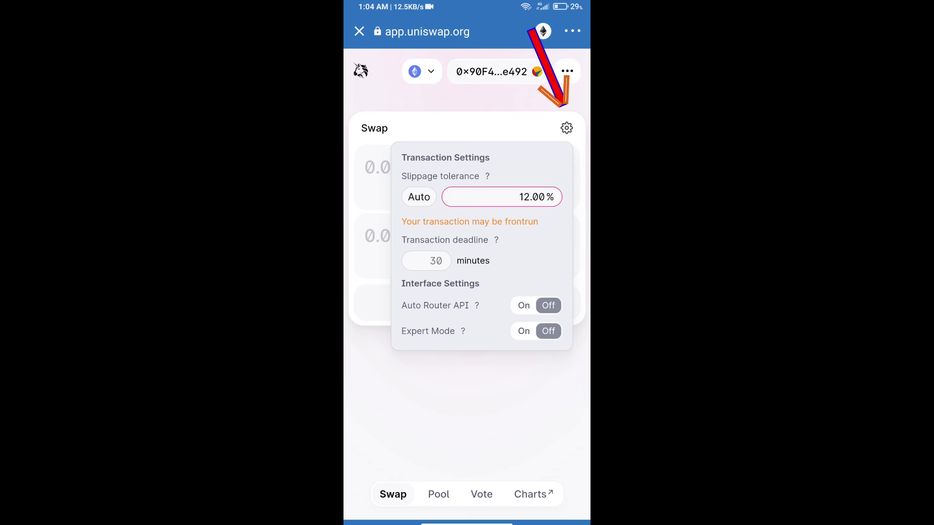
left_click(502, 197)
key("BackSpace")
key("BackSpace")
key("BackSpace")
key("BackSpace")
key("BackSpace")
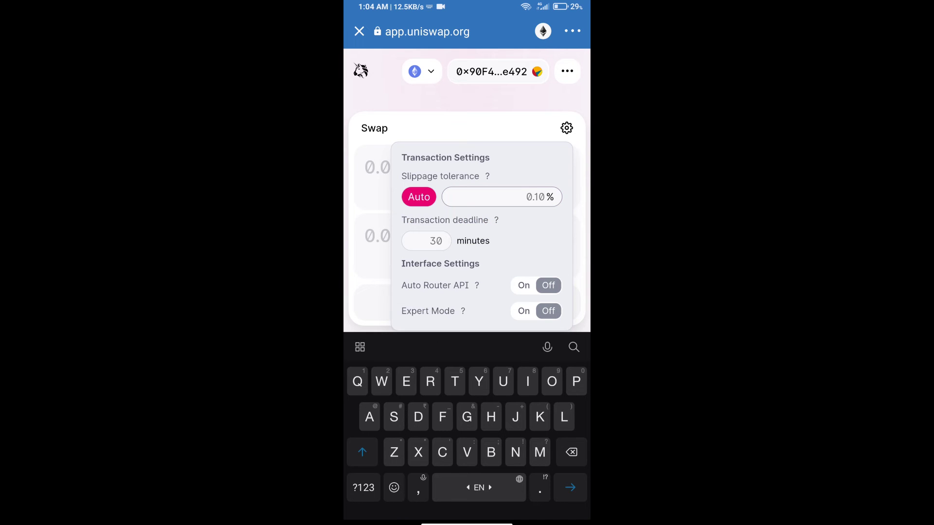
left_click(364, 488)
type("0")
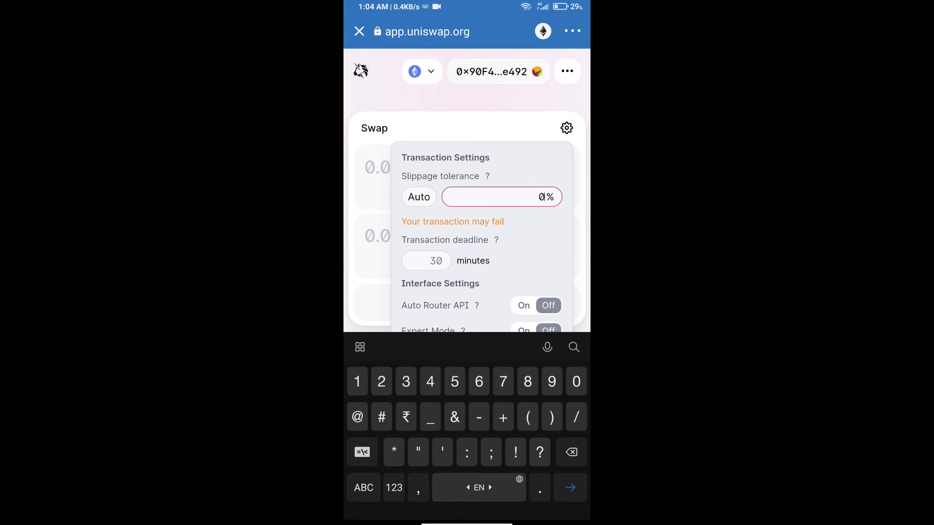
type(".5")
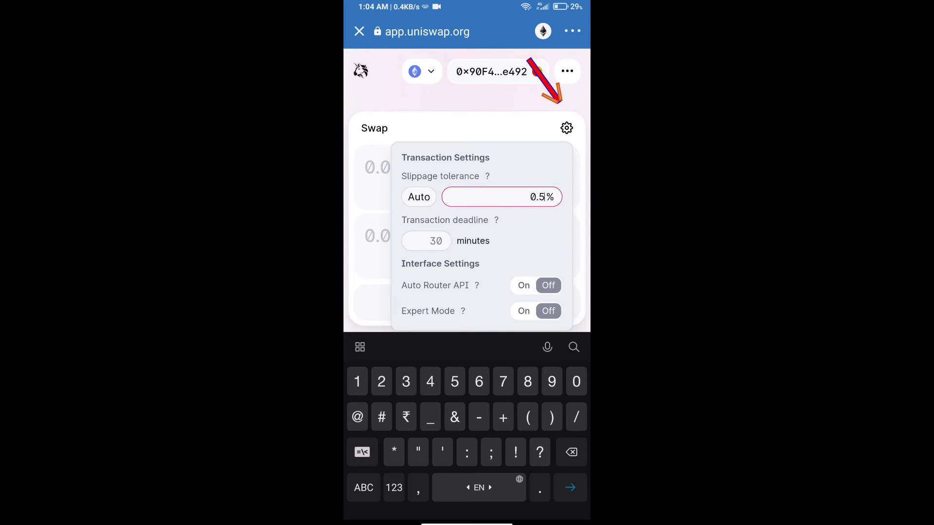
- Set 10000 GDO to receive and confirm the swap for 0.000000255719 ETH
left_click(567, 128)
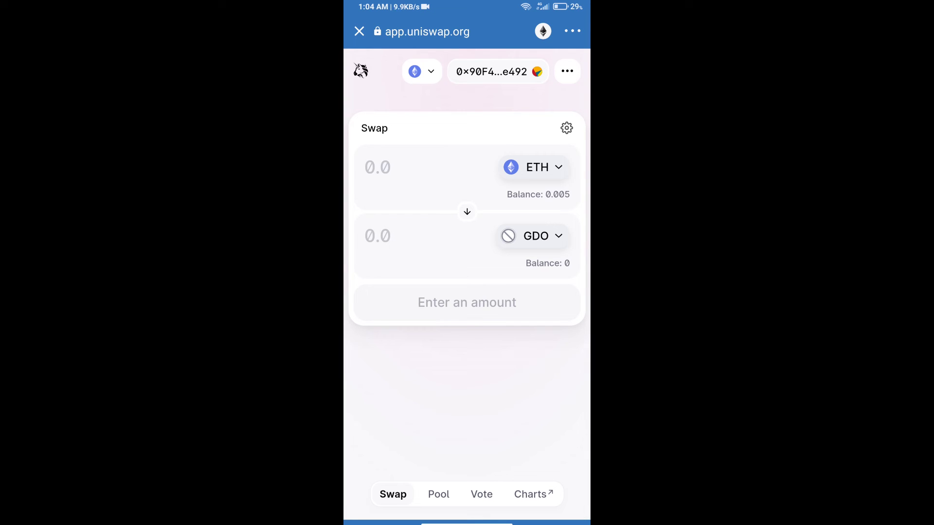
left_click(387, 236)
type("1")
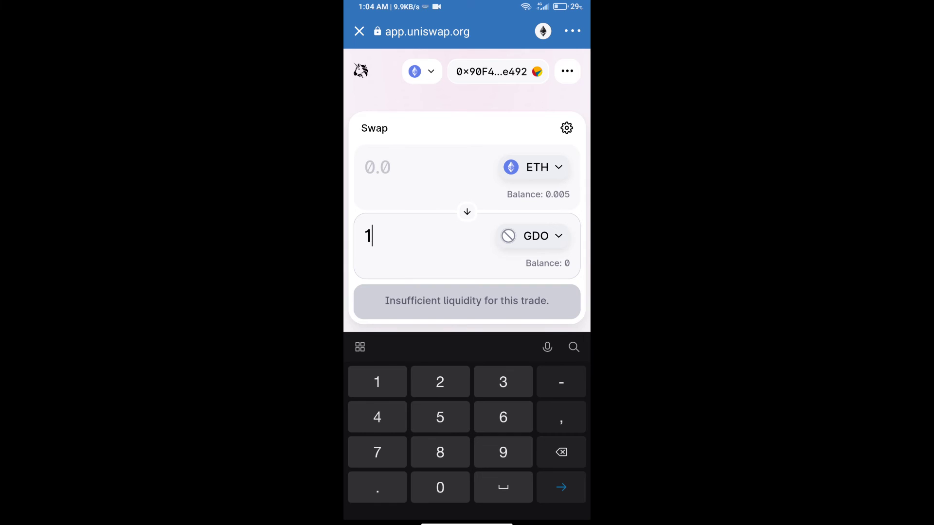
type("0000")
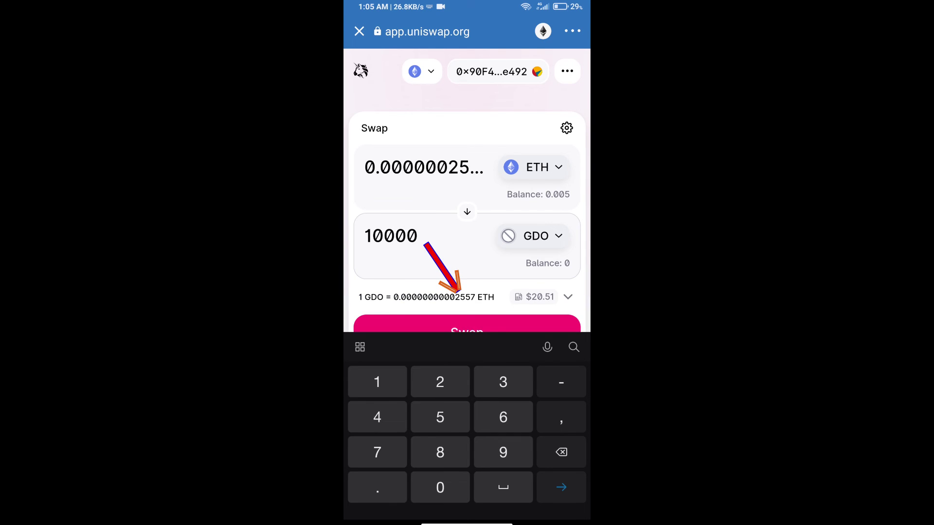
key("Return")
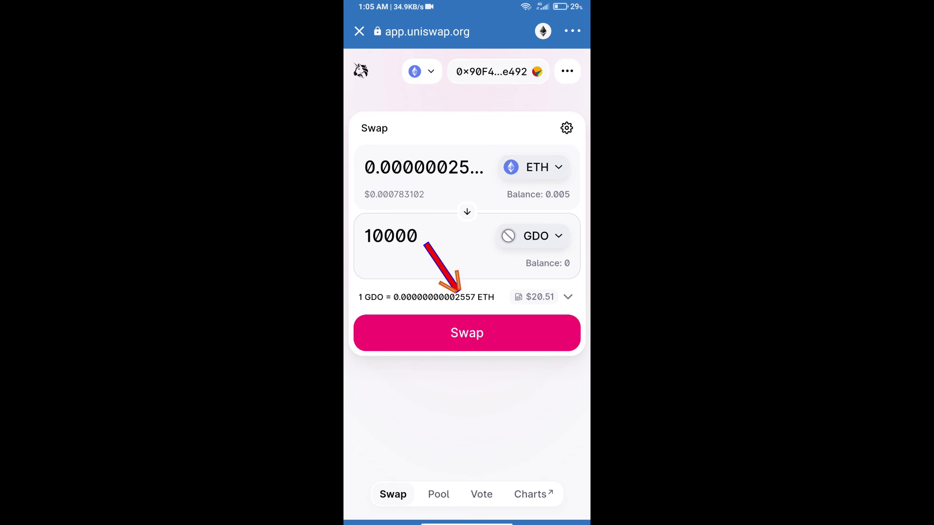
left_click(468, 333)
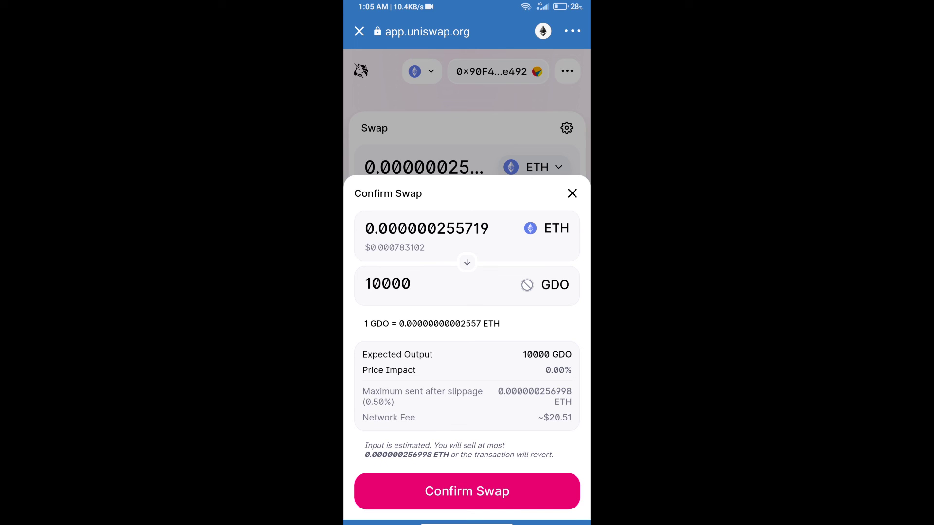
left_click(467, 491)
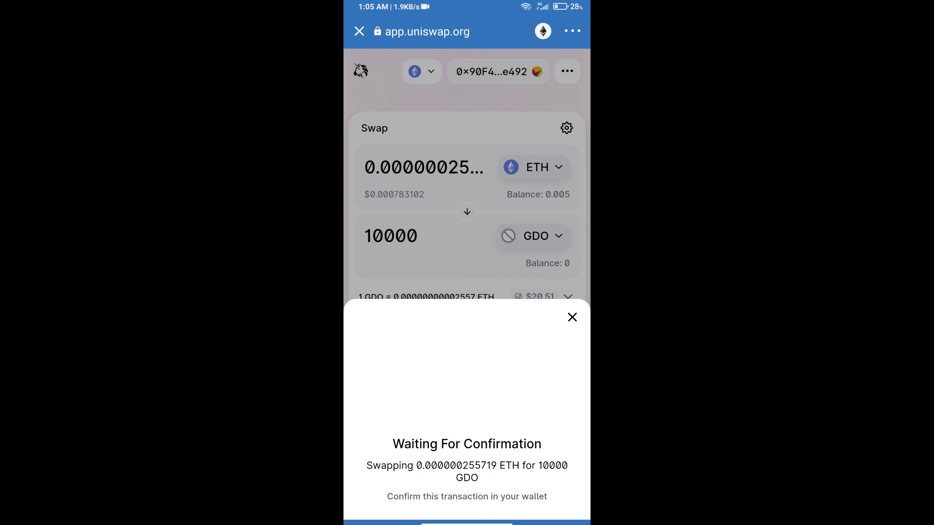